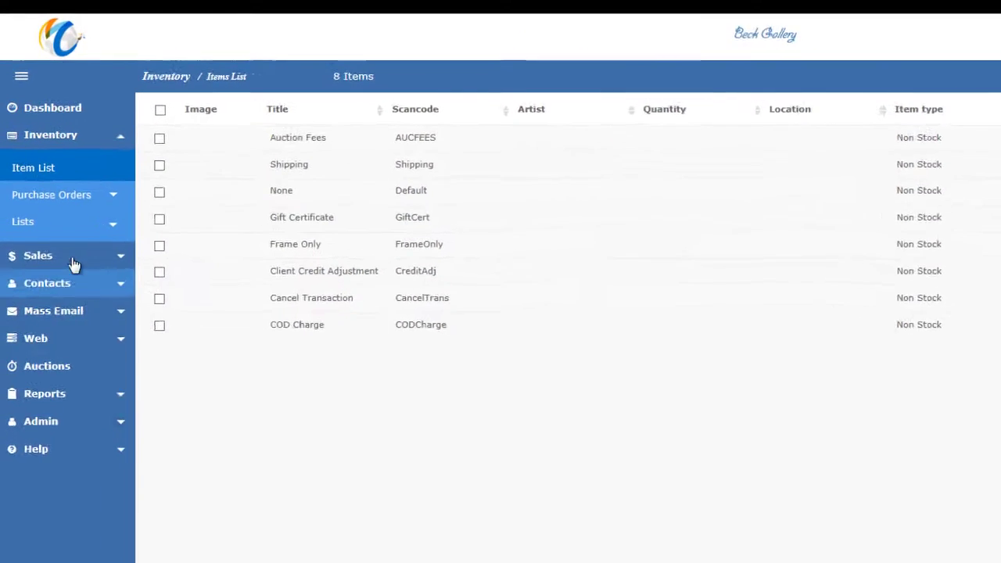
- Go to the empty Contact List under Contacts and open the Import Contacts dialog
left_click(82, 313)
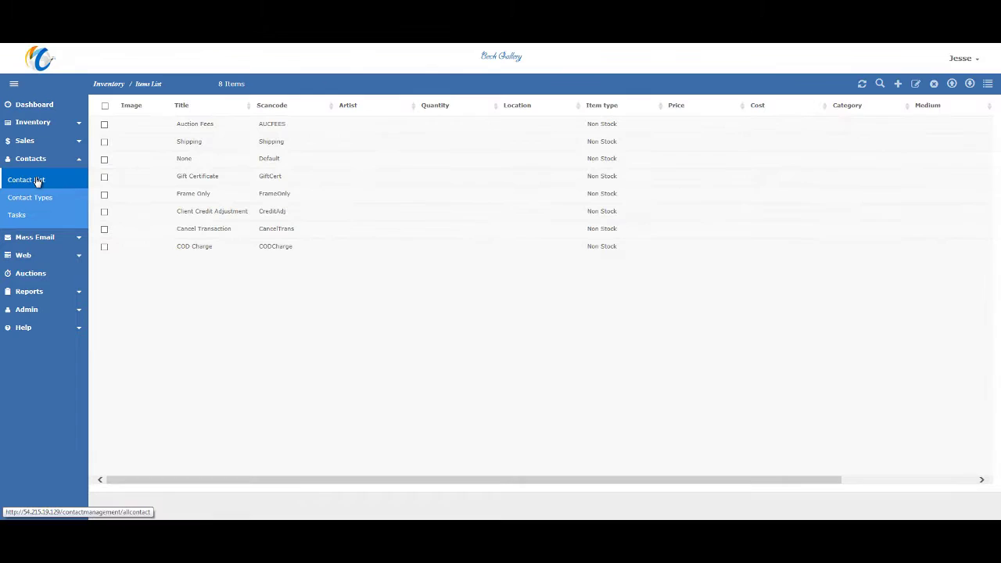
left_click(37, 181)
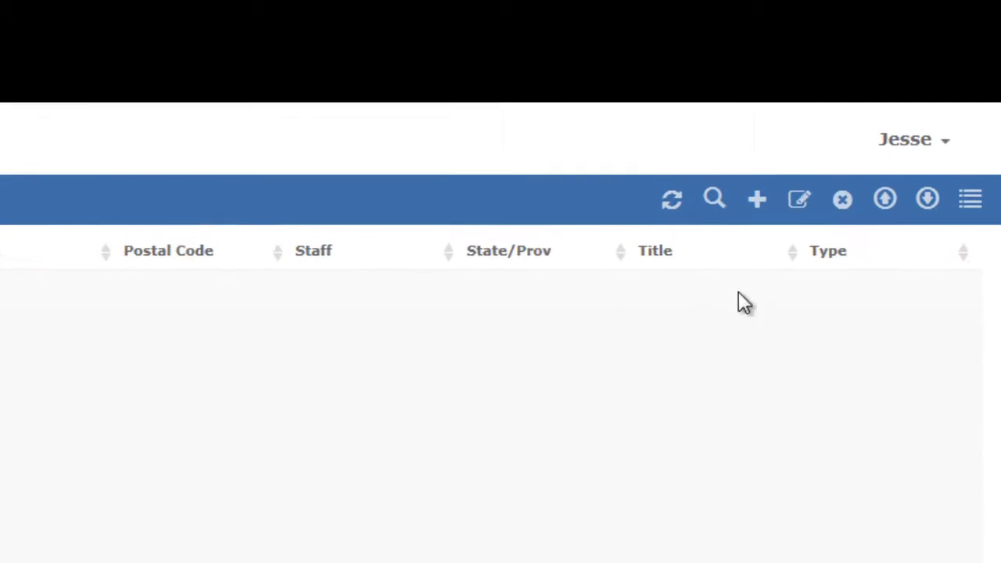
left_click(885, 199)
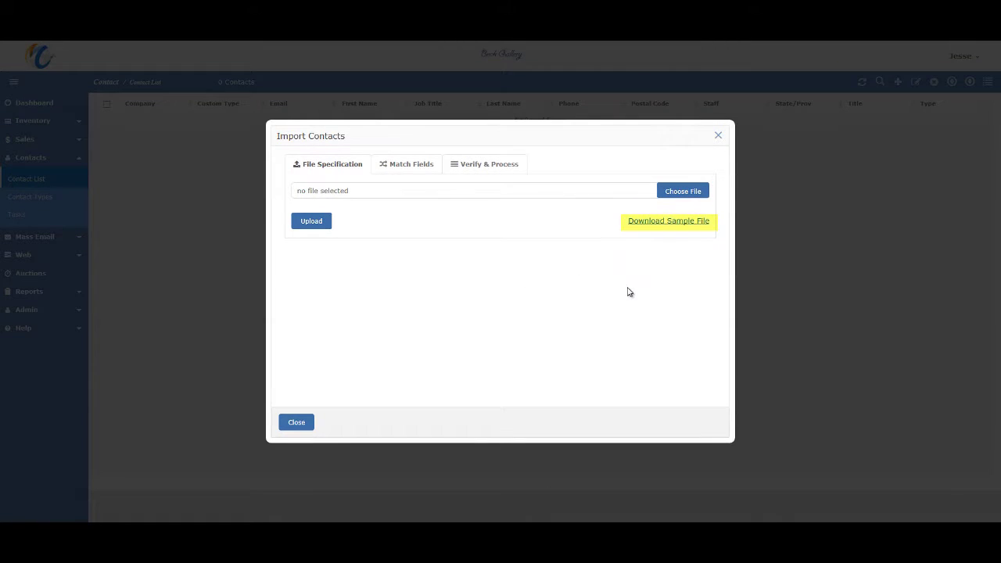
- Download the sample file SampleContactList.xls with Save as and open it in Excel
left_click(657, 226)
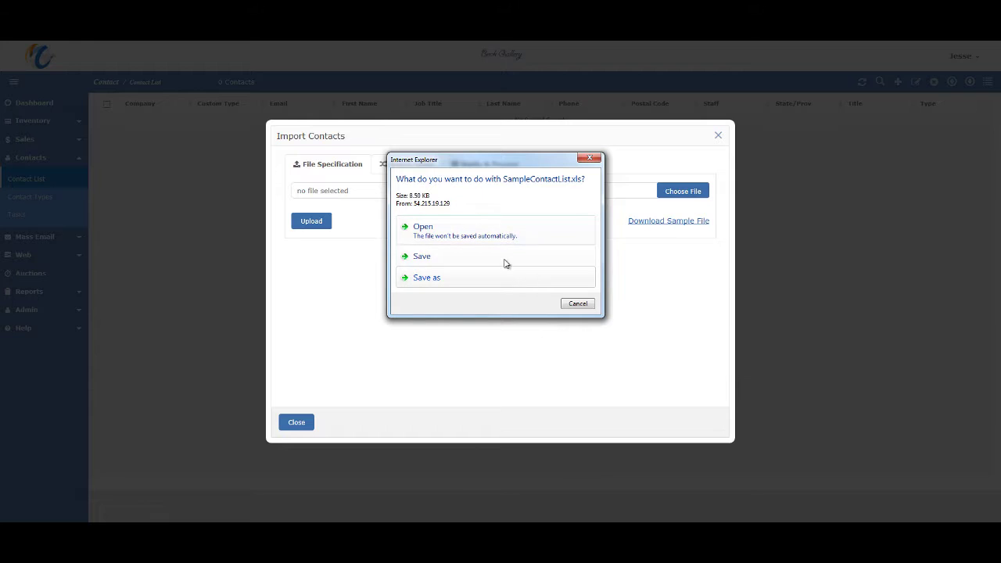
left_click(482, 281)
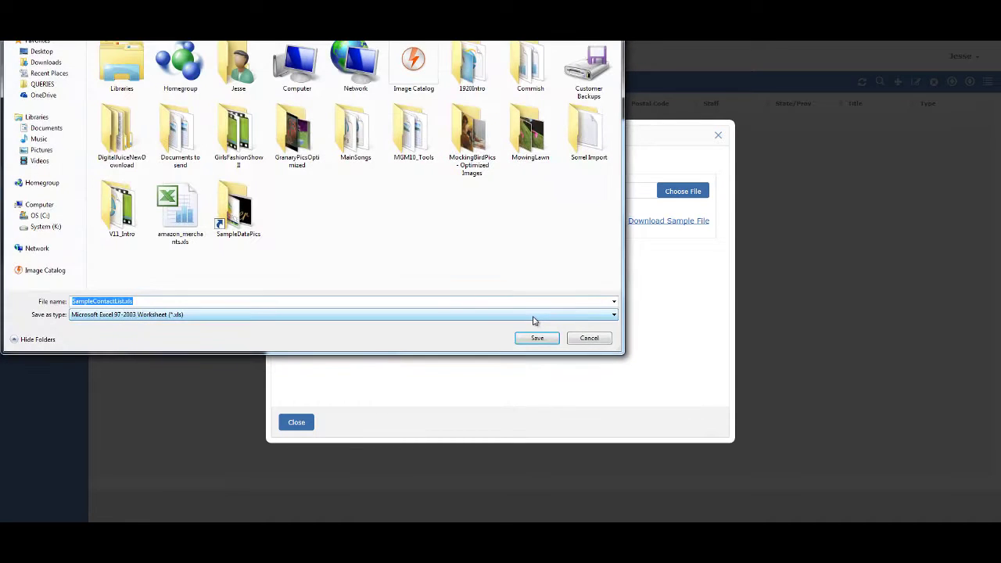
left_click(538, 341)
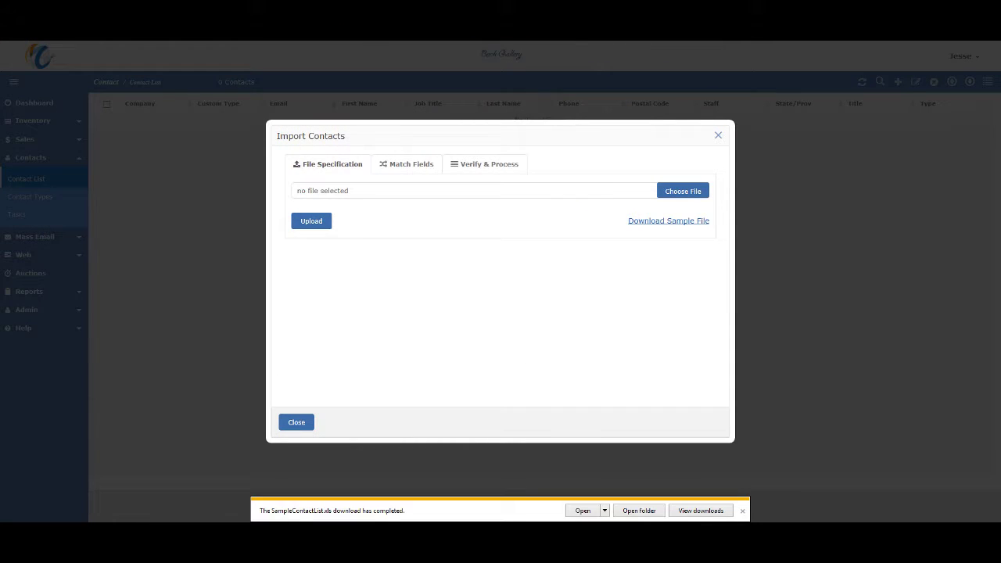
left_click(582, 511)
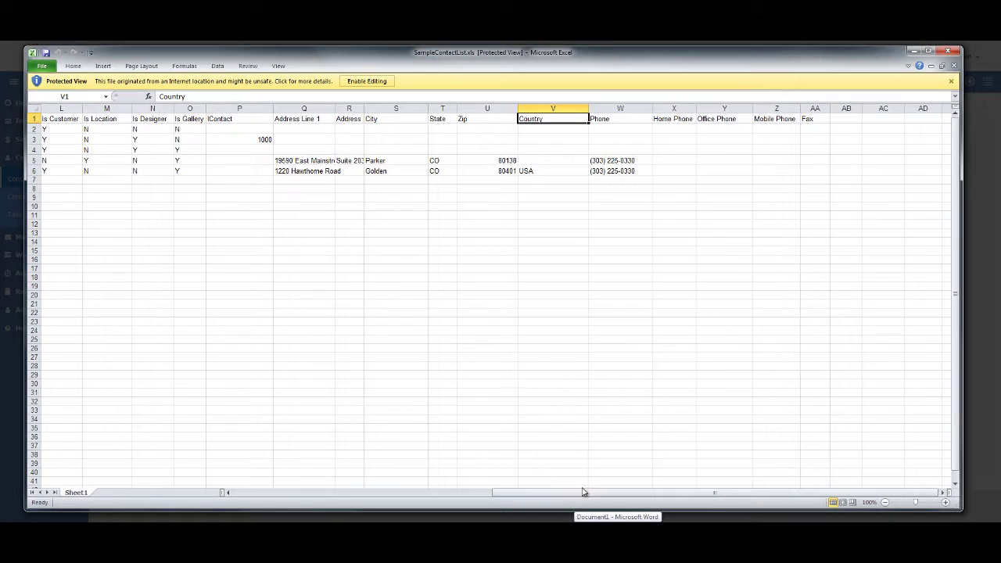
- Review the First Name and Last Name columns in the sample sheet, then close Excel
left_click_drag(565, 500, 282, 498)
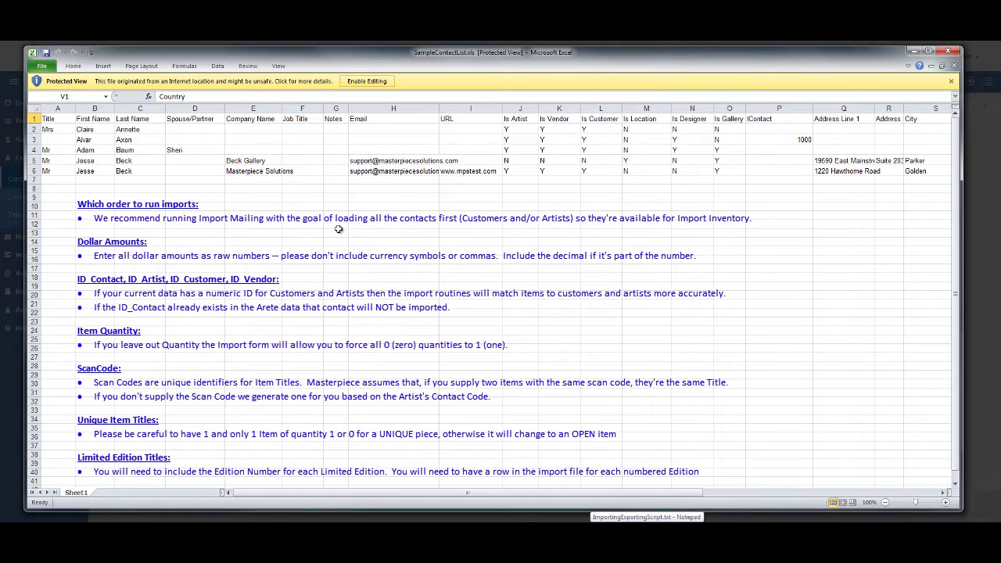
left_click(90, 121)
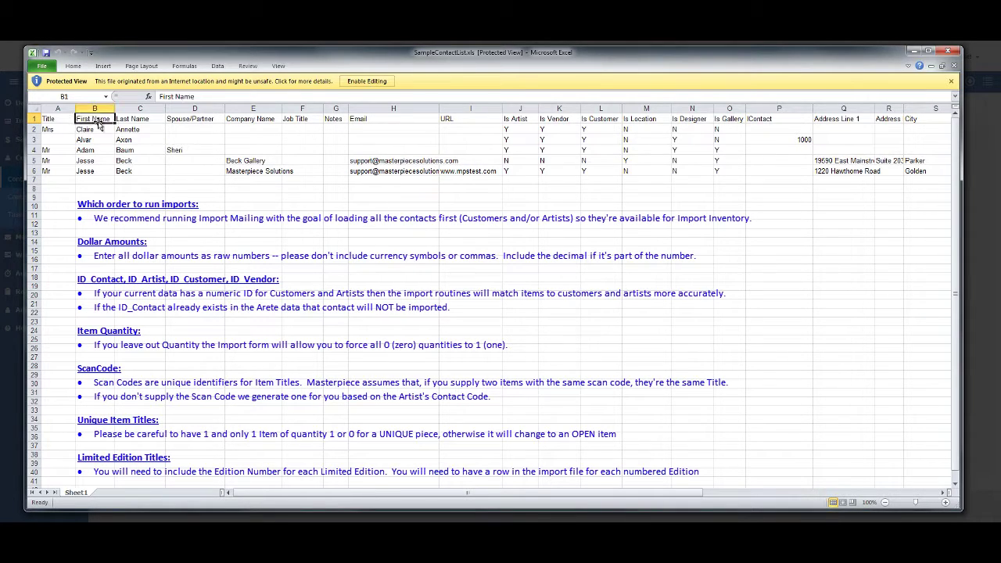
left_click(152, 119)
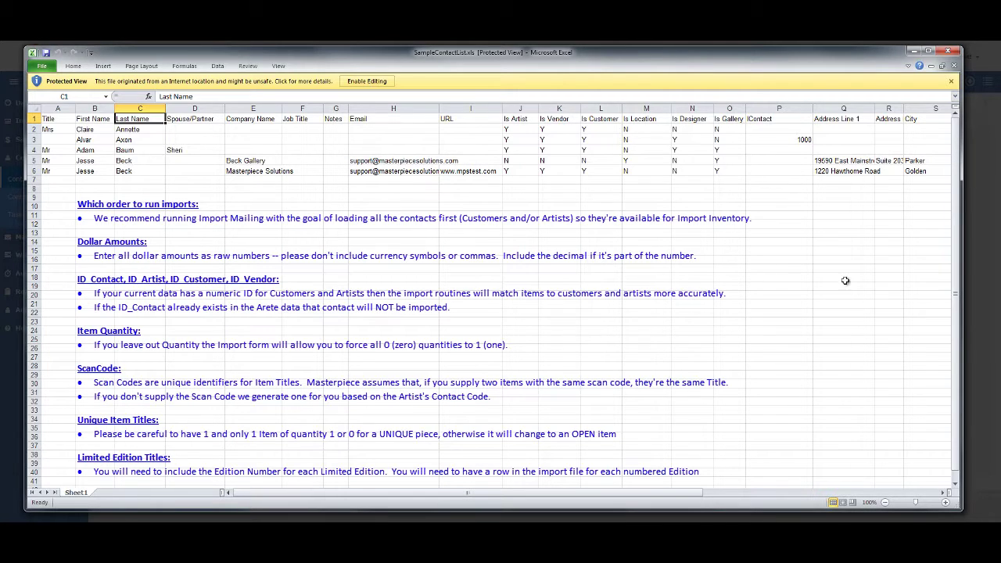
left_click(949, 52)
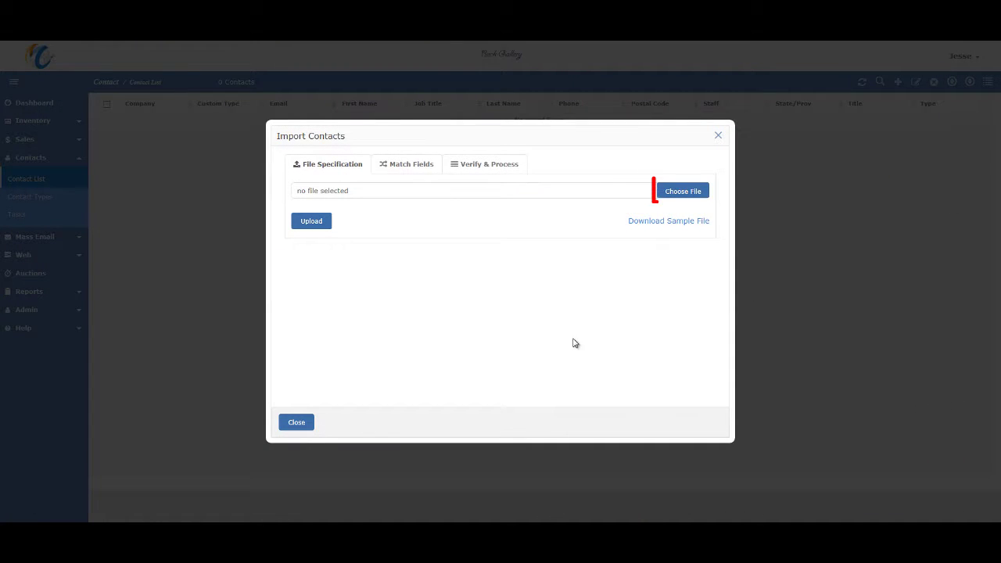
- Select SampleContactList.xls as the contact import file and upload it
left_click(673, 192)
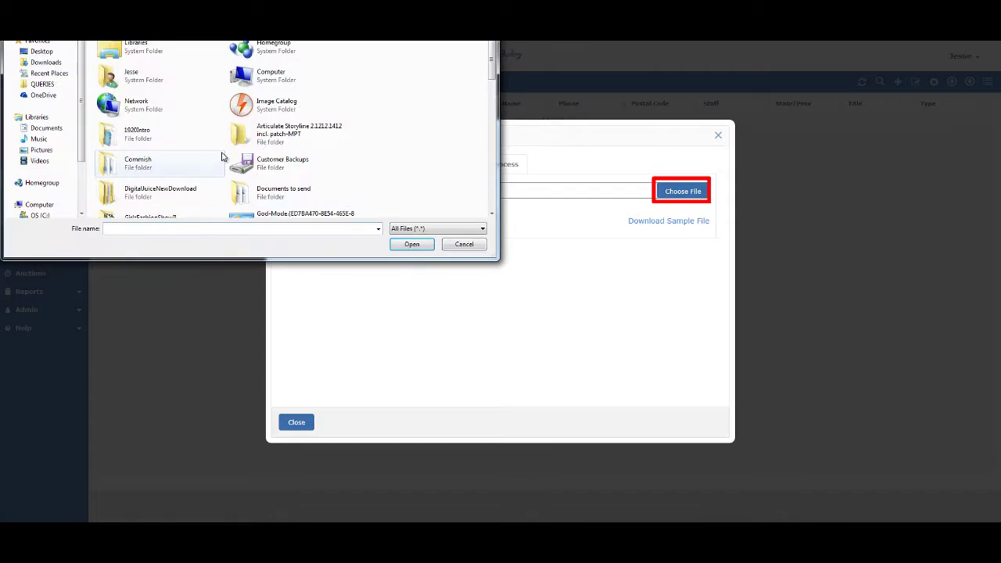
scroll(438, 131, "down", 10)
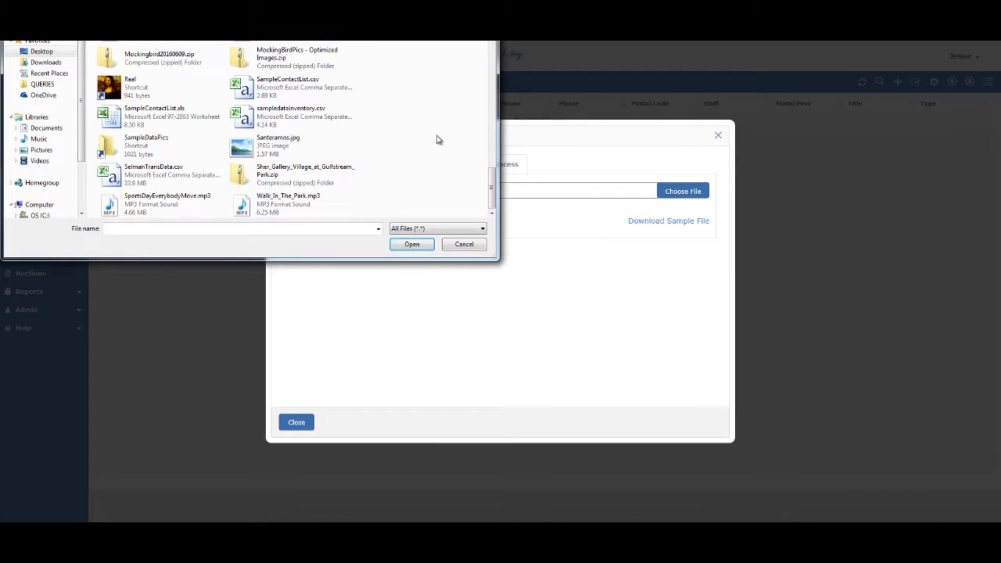
double_click(160, 116)
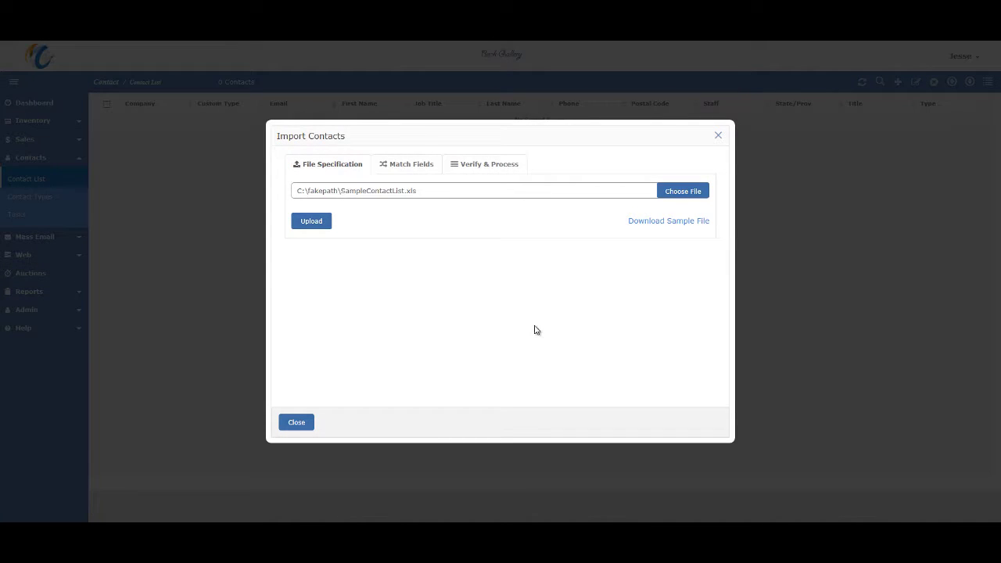
left_click(314, 221)
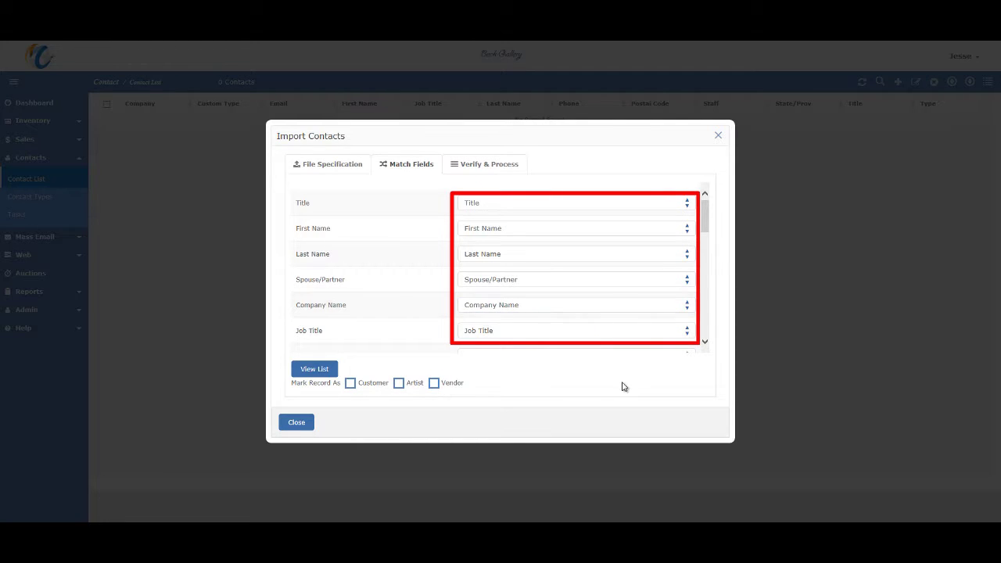
- Keep Spouse/Partner as its matched field and mark imported records as Customer
left_click(581, 283)
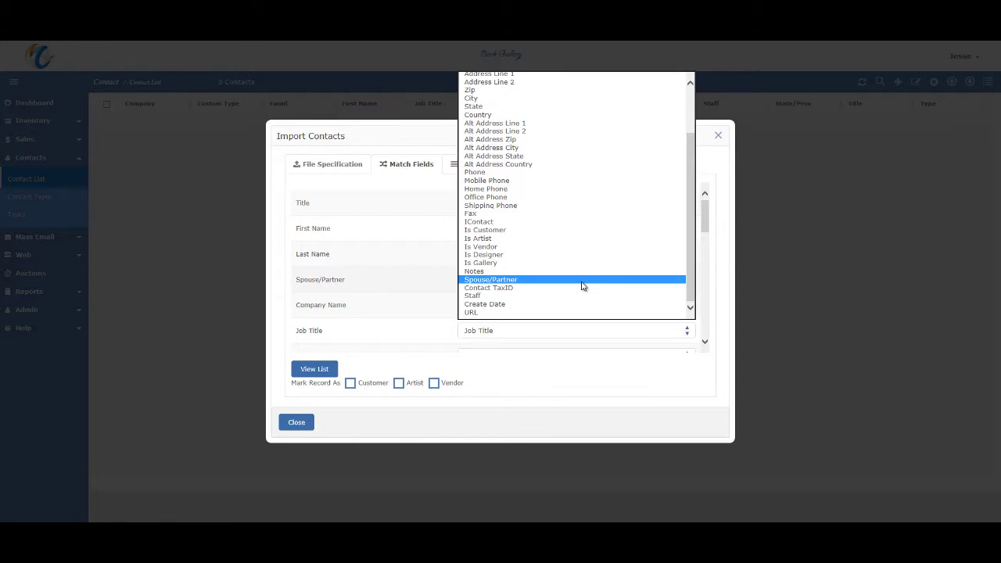
left_click(616, 400)
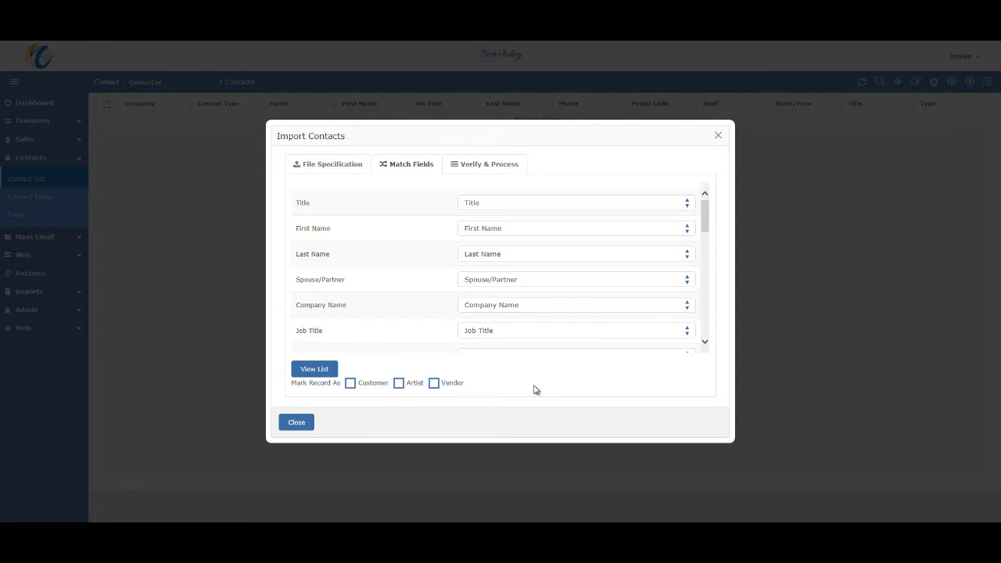
left_click(374, 384)
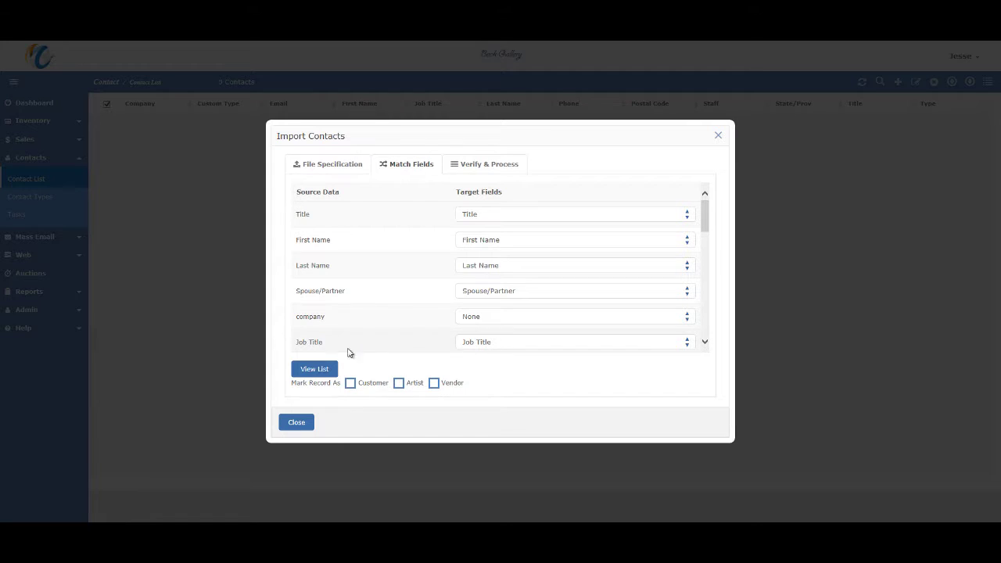
- Preview the contact rows, then import them, bringing 29 of 30 contacts in
left_click(312, 372)
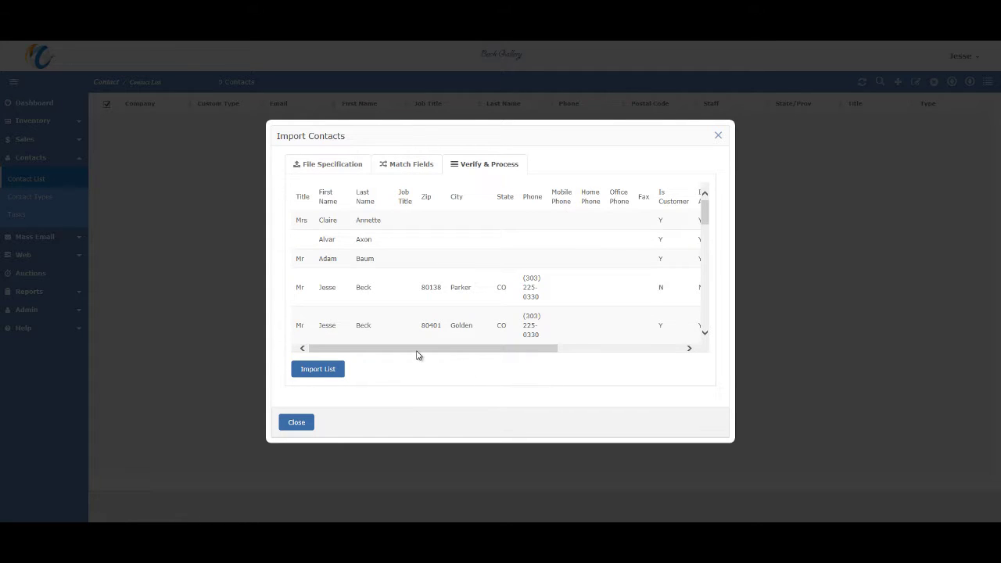
left_click_drag(417, 355, 581, 351)
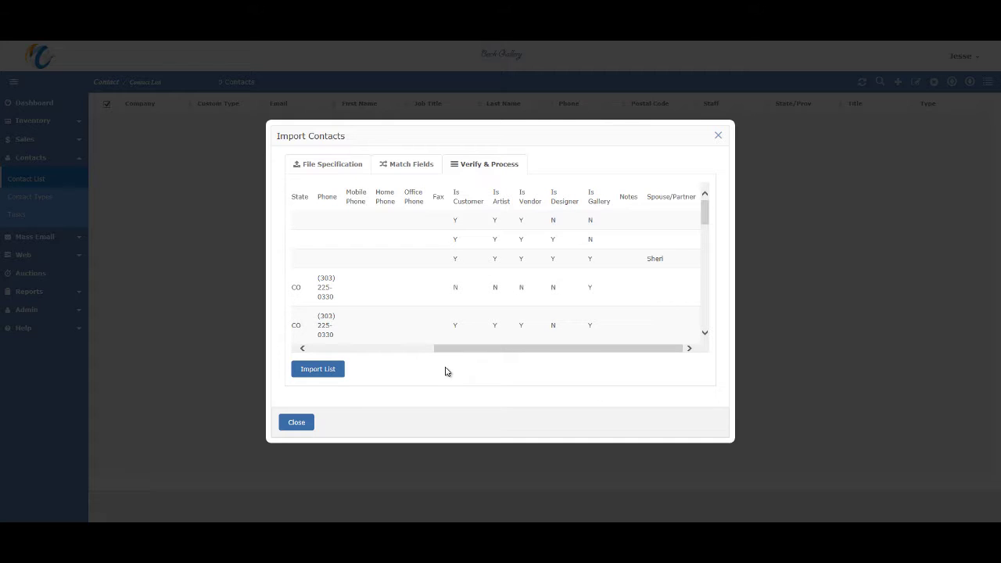
left_click(319, 371)
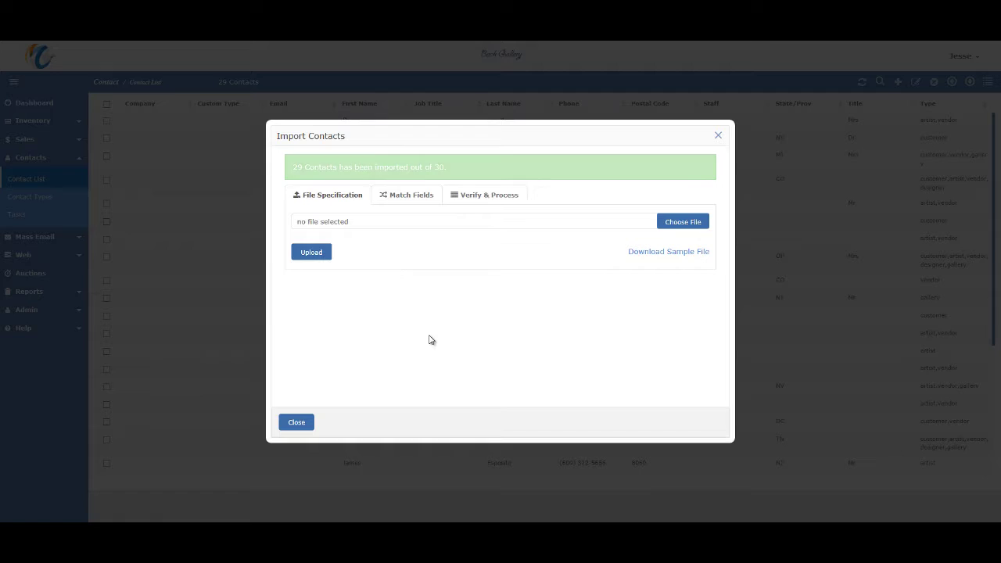
- Dismiss the contact import and open Import Items in the inventory section
key("Escape")
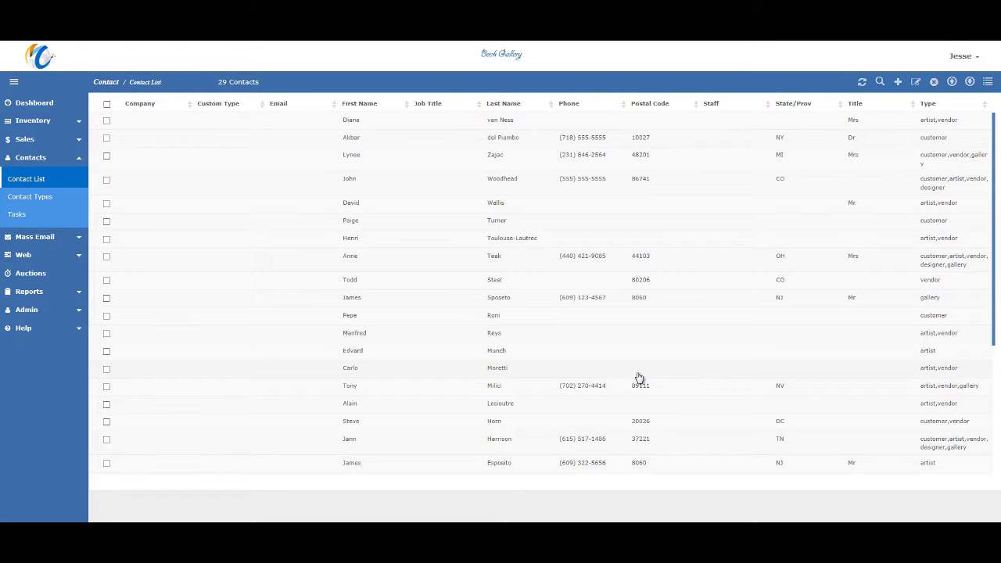
left_click(41, 124)
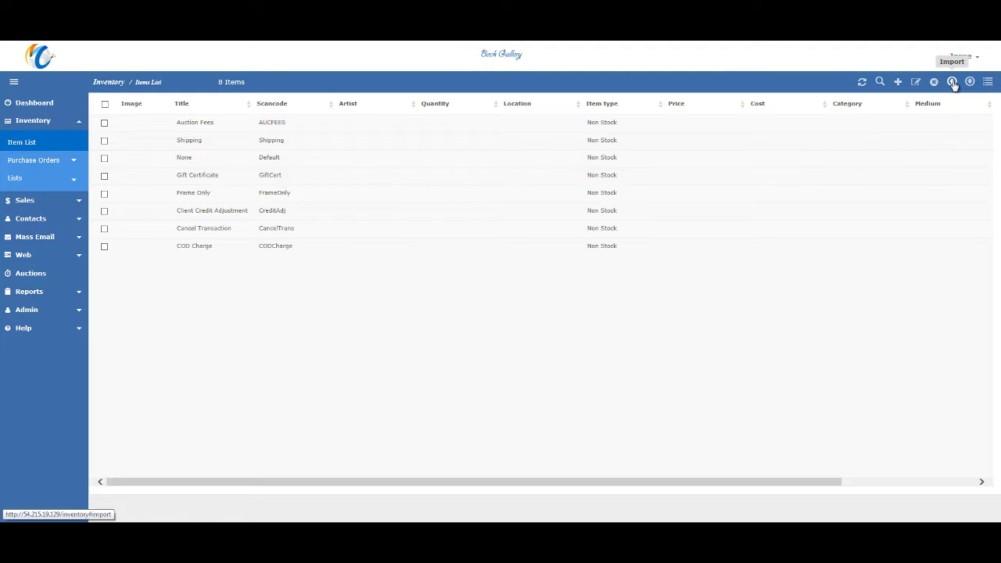
left_click(953, 83)
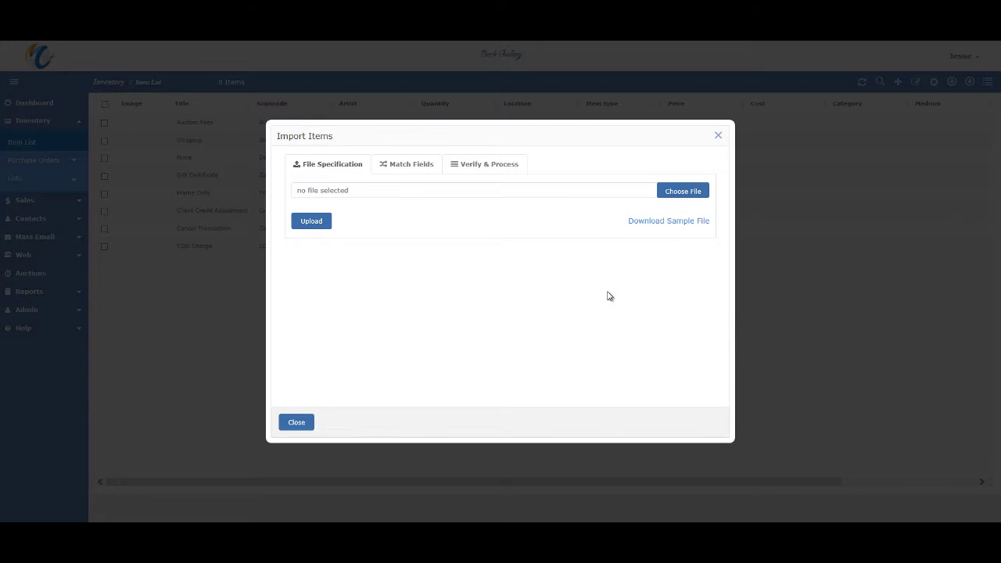
- Select sampledatainventory.csv as the item import file and upload it
left_click(690, 194)
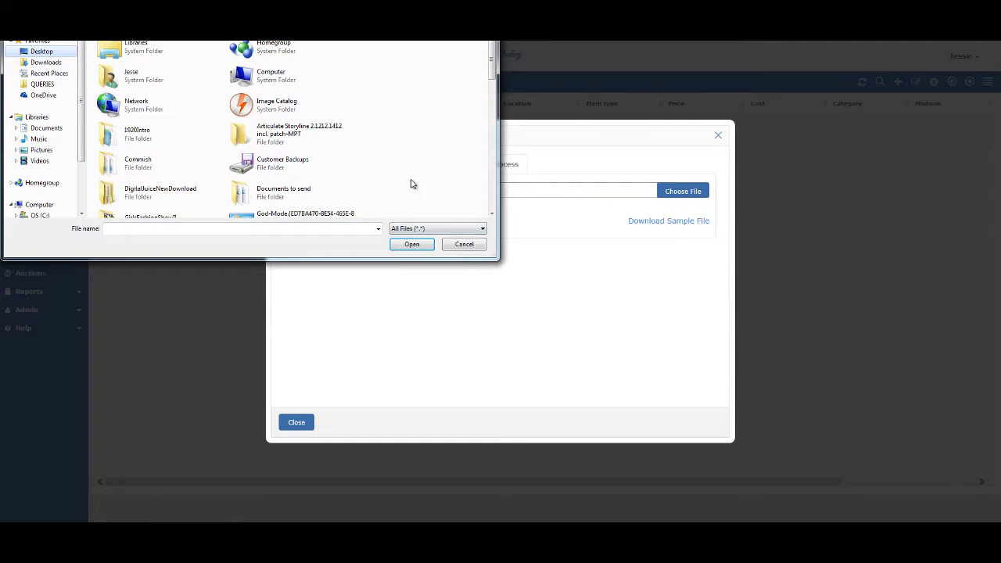
scroll(412, 192, "down", 8)
double_click(315, 123)
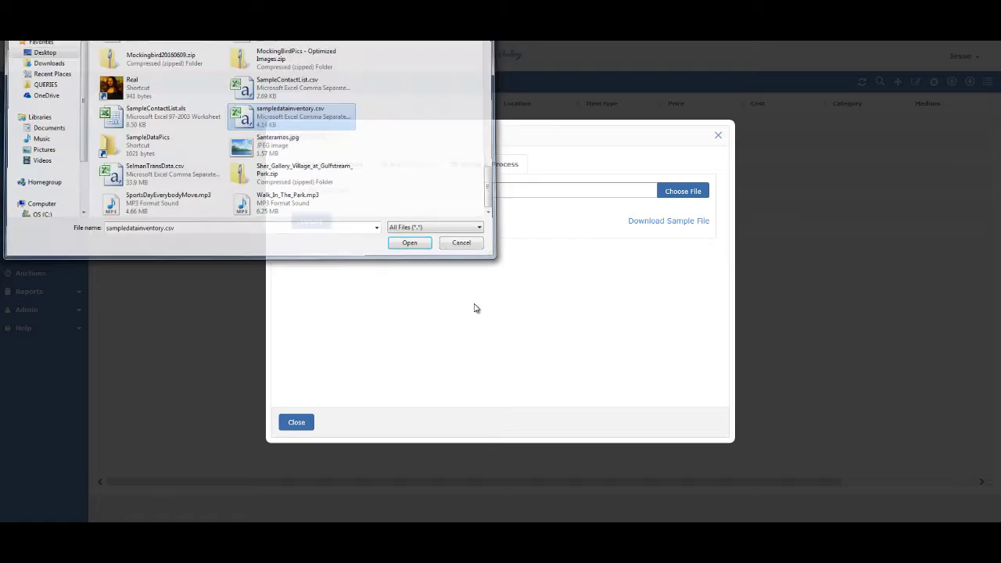
left_click(297, 224)
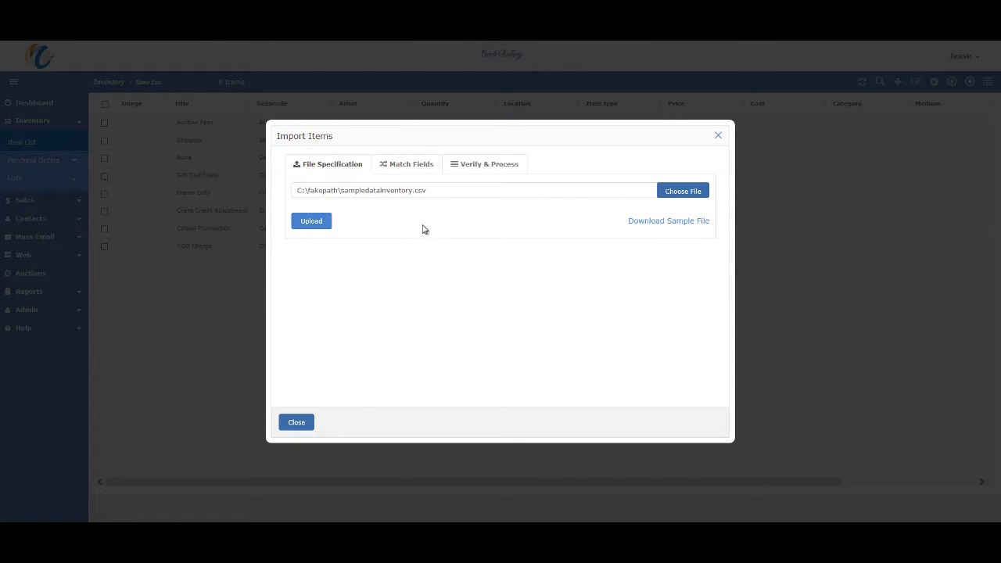
- Review the matched fields, preview the inventory rows, and import all 21 items
scroll(561, 242, "down", 7)
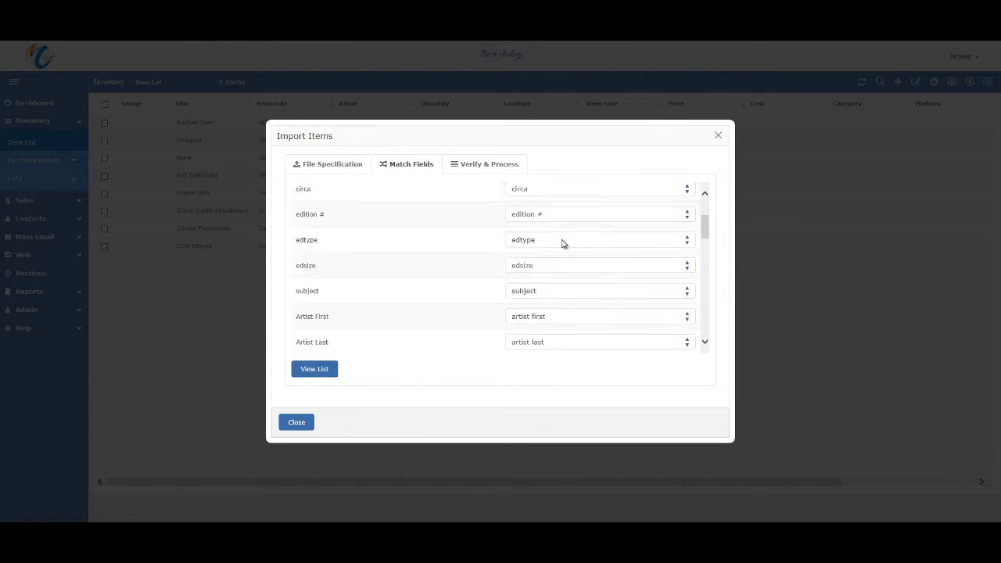
scroll(561, 243, "down", 6)
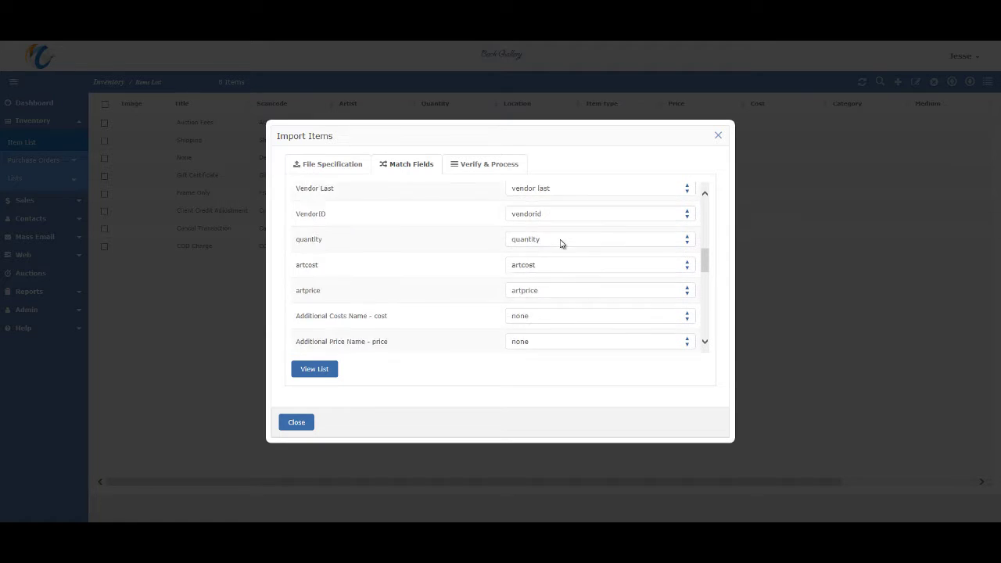
scroll(561, 243, "down", 6)
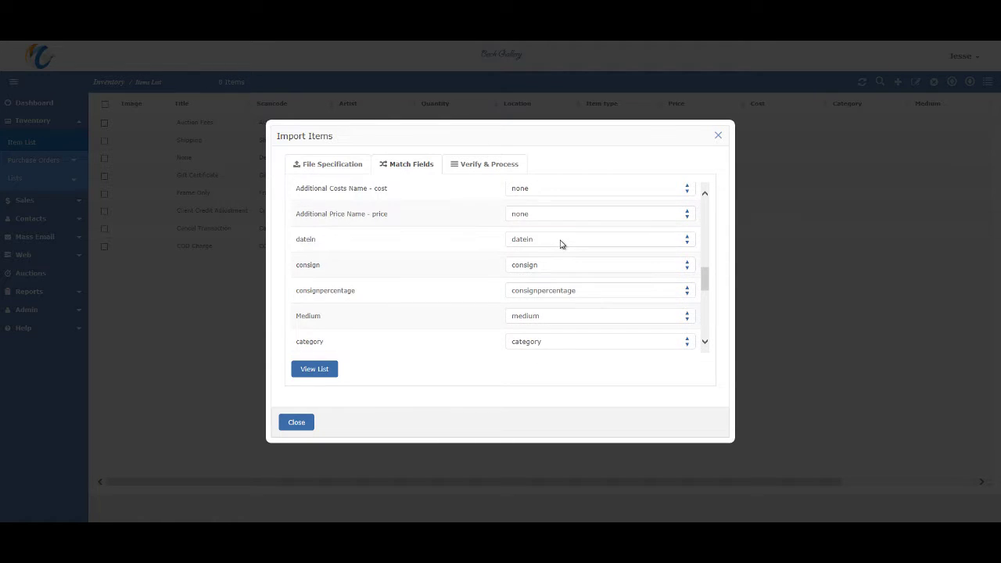
scroll(561, 243, "down", 5)
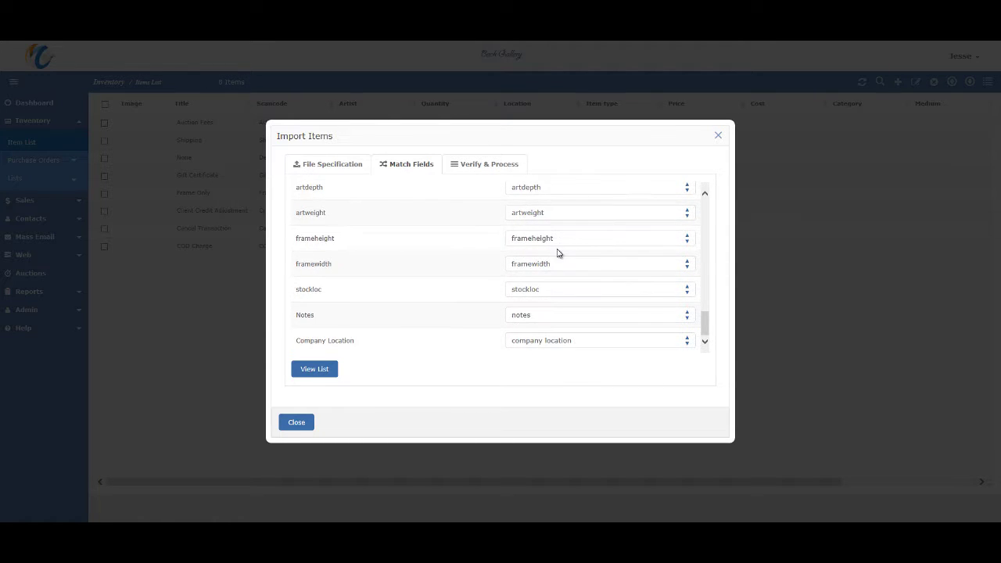
left_click(319, 371)
left_click_drag(395, 354, 684, 352)
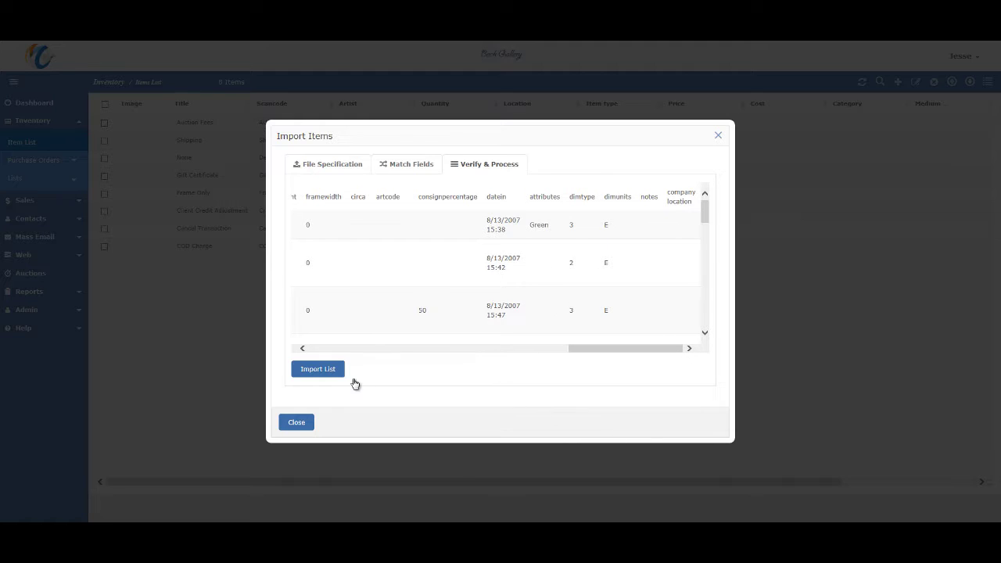
left_click(327, 373)
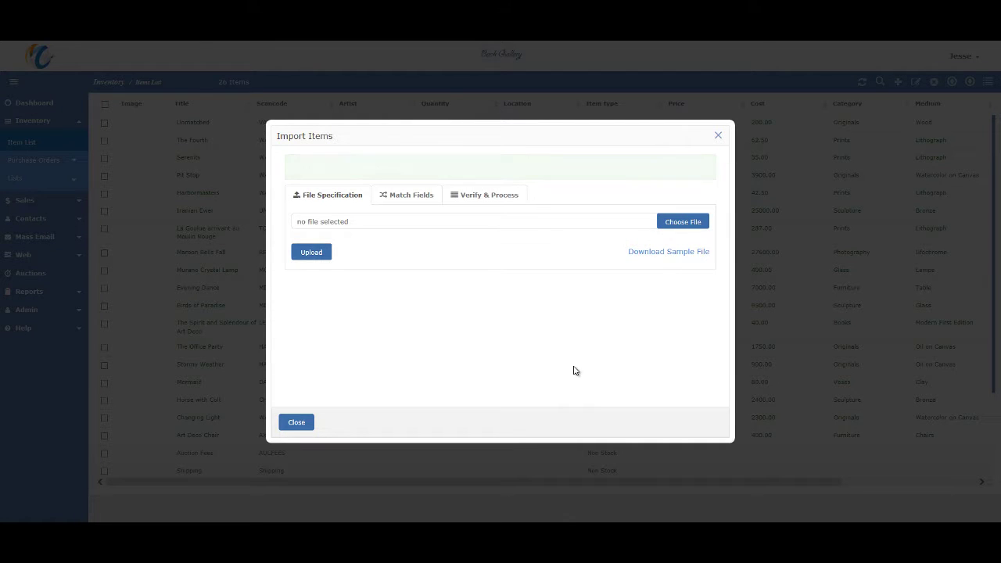
- Close the Import Items dialog to return to the 26-item list
left_click(307, 423)
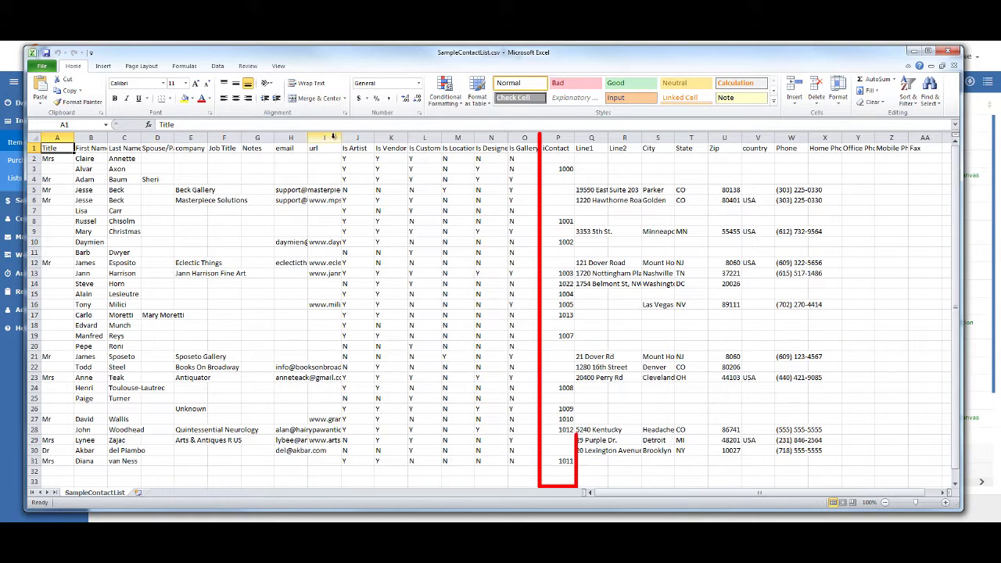
- Select the iContact column P in SampleContactList.csv, then switch to sampledatainventory.csv
left_click(556, 138)
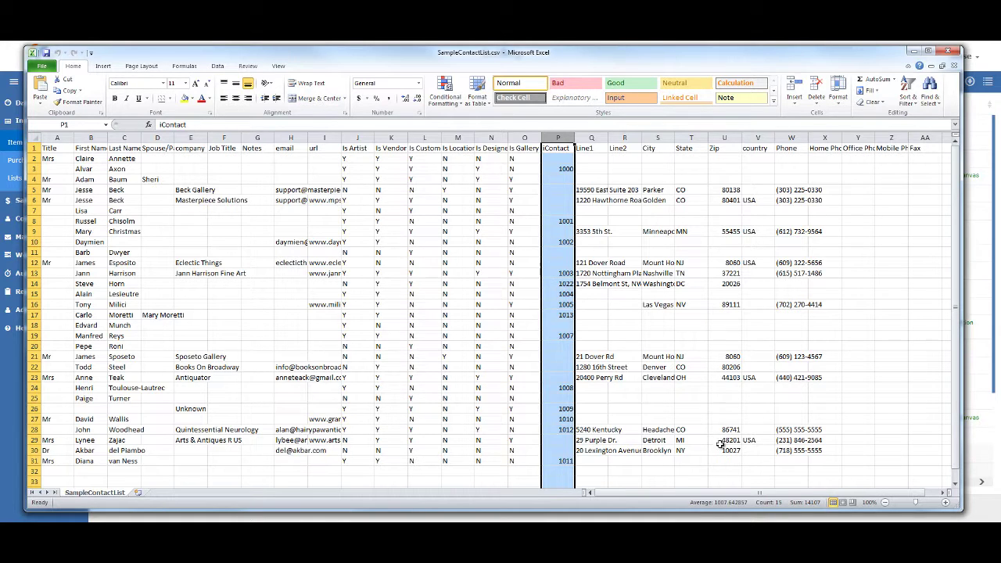
key("ctrl+Tab")
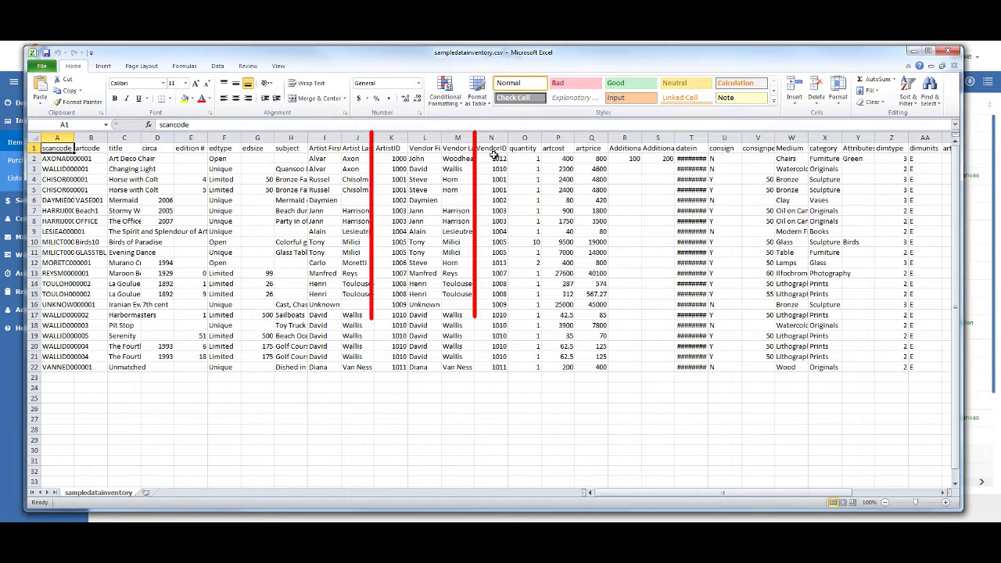
- Highlight the VendorID values in N2:N13, then clear the selection
left_click_drag(495, 160, 504, 271)
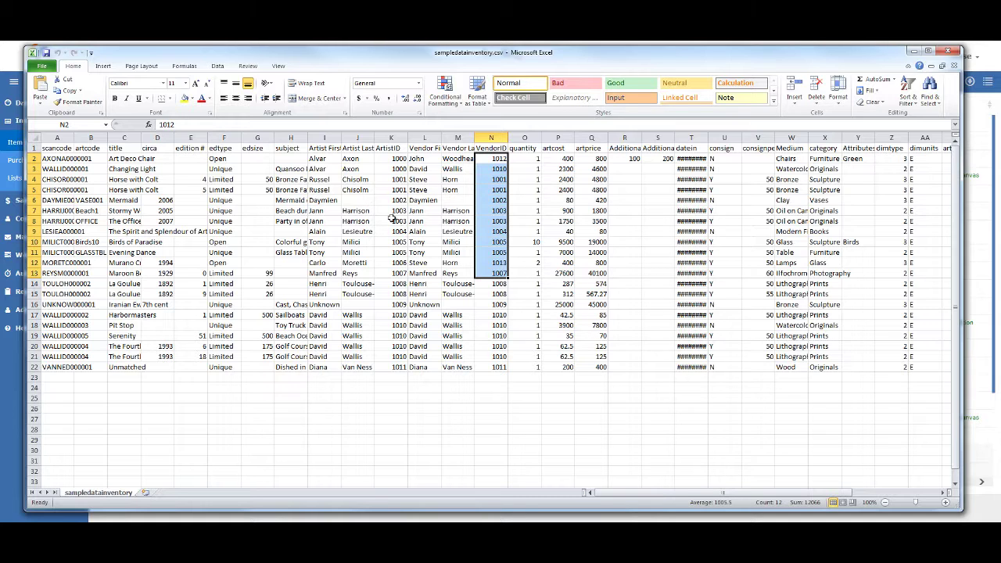
left_click(647, 399)
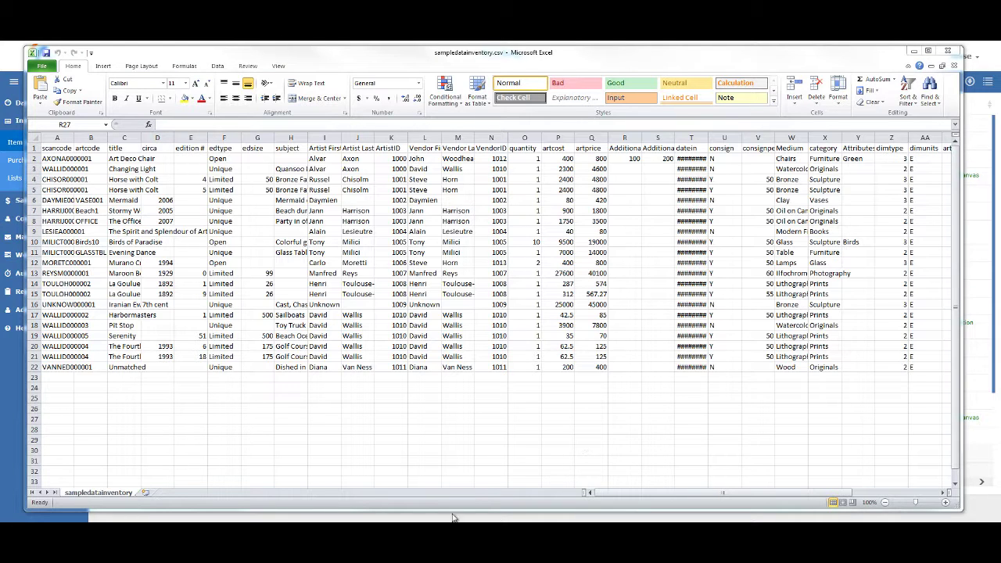
- Switch back to Masterpiece Manager and show the Contact List from the Contacts sidebar section
key("alt+Tab")
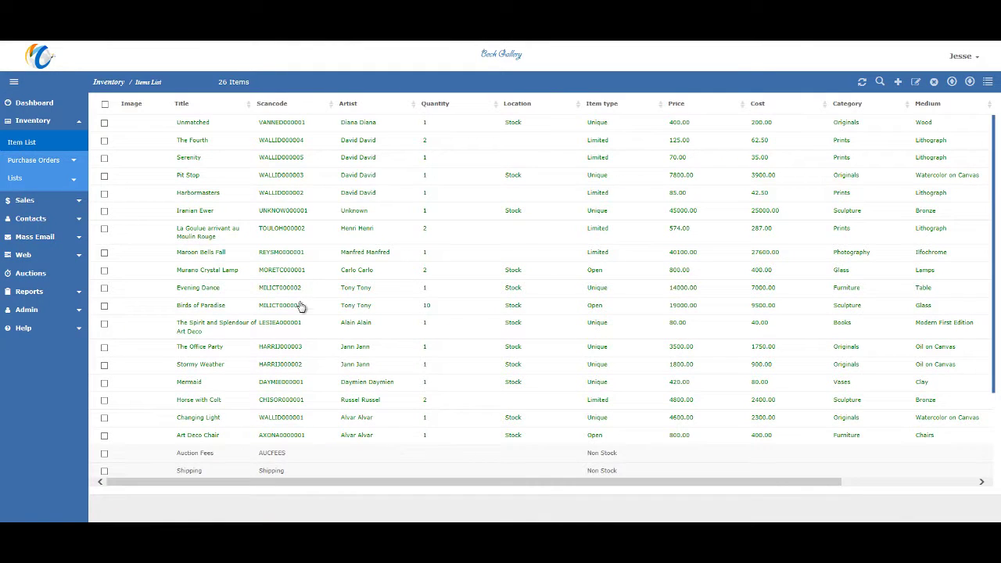
left_click(30, 218)
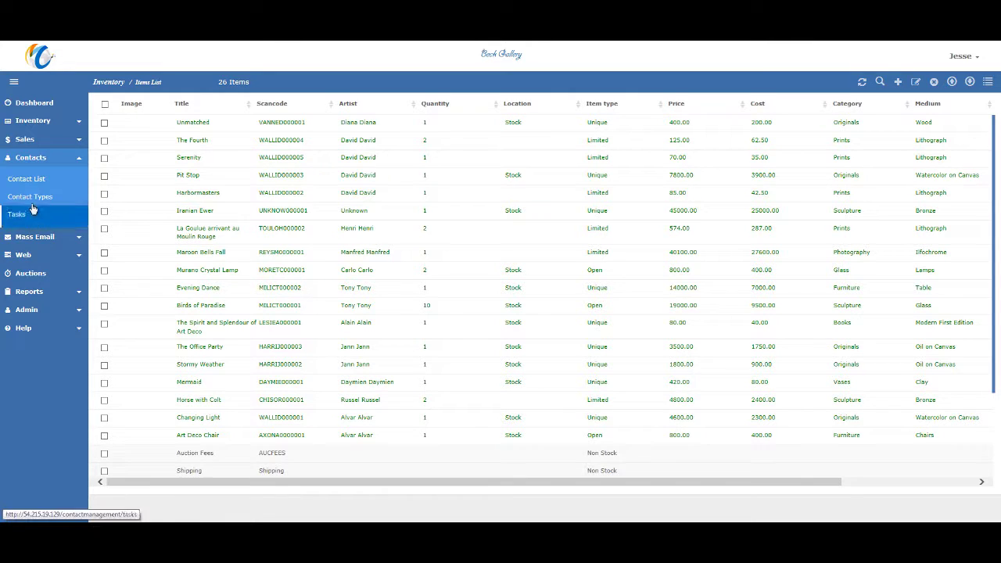
left_click(31, 179)
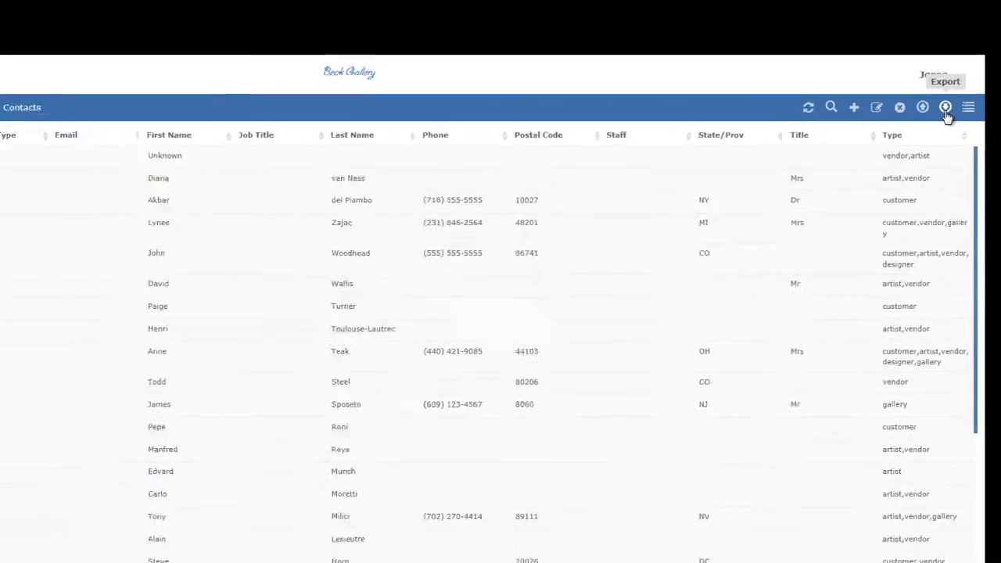
left_click(903, 155)
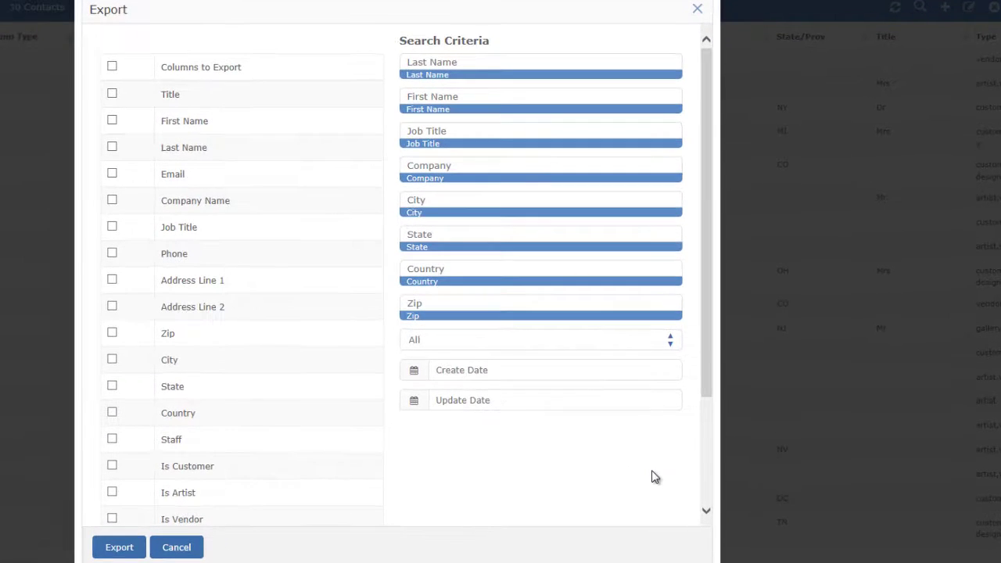
left_click(440, 236)
type("NY")
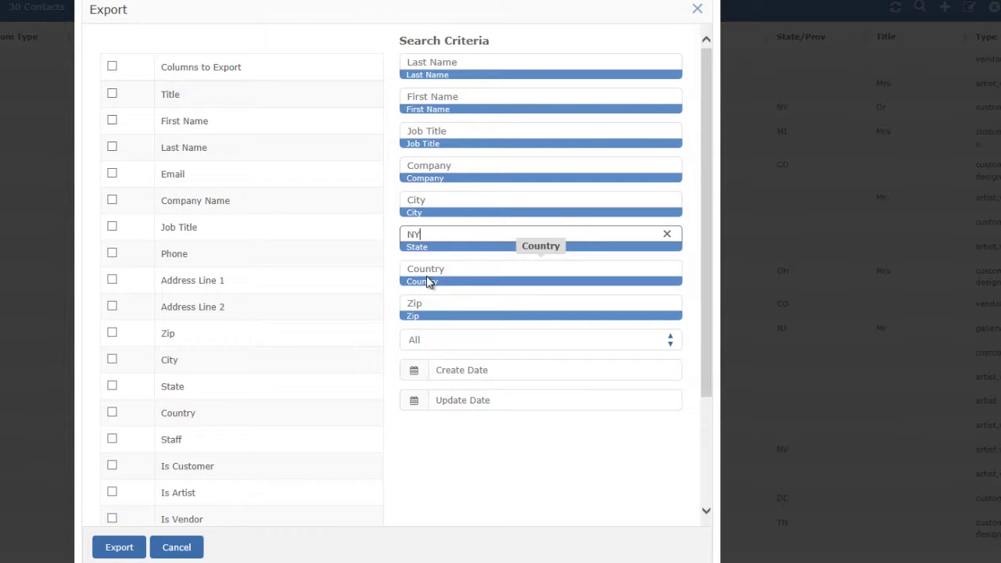
left_click(485, 344)
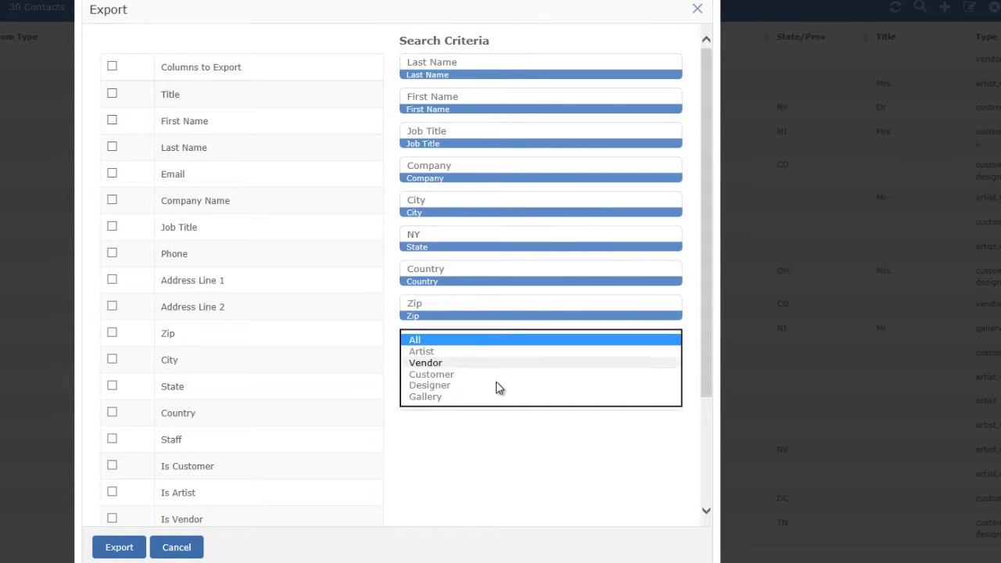
left_click(496, 375)
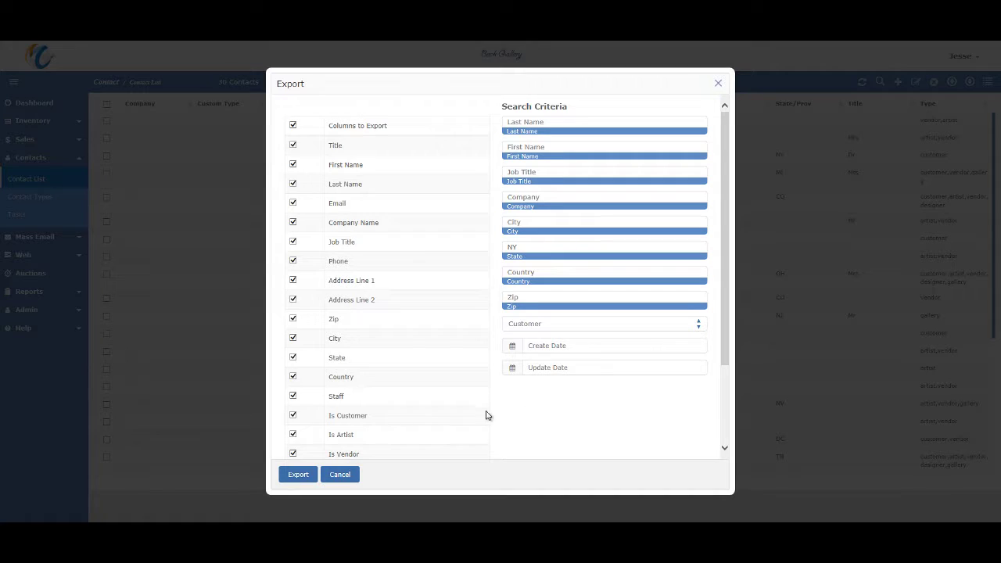
left_click(348, 476)
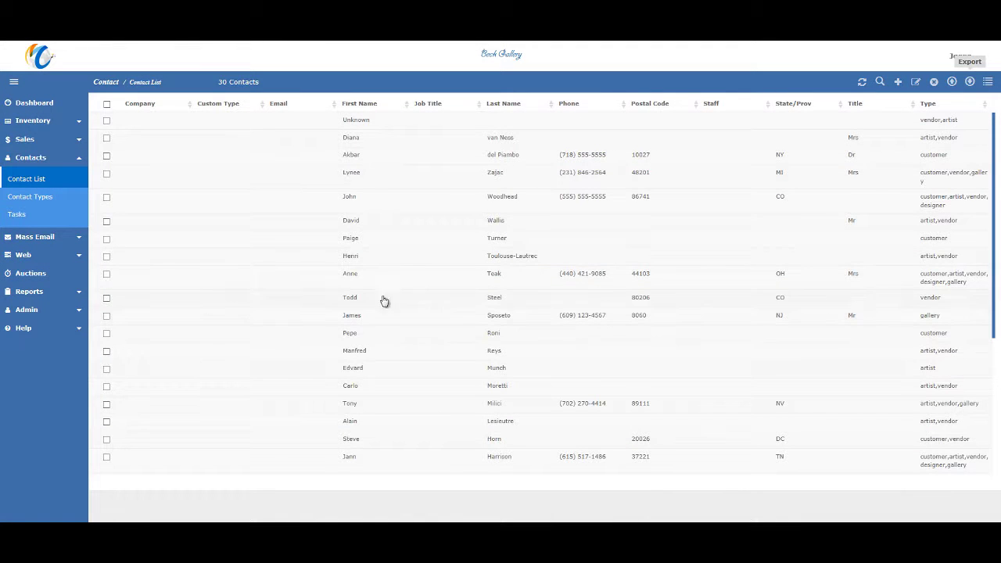
- Use Advanced Search to filter contacts by the contact's name to one result, then Export Search as CSV
left_click(880, 81)
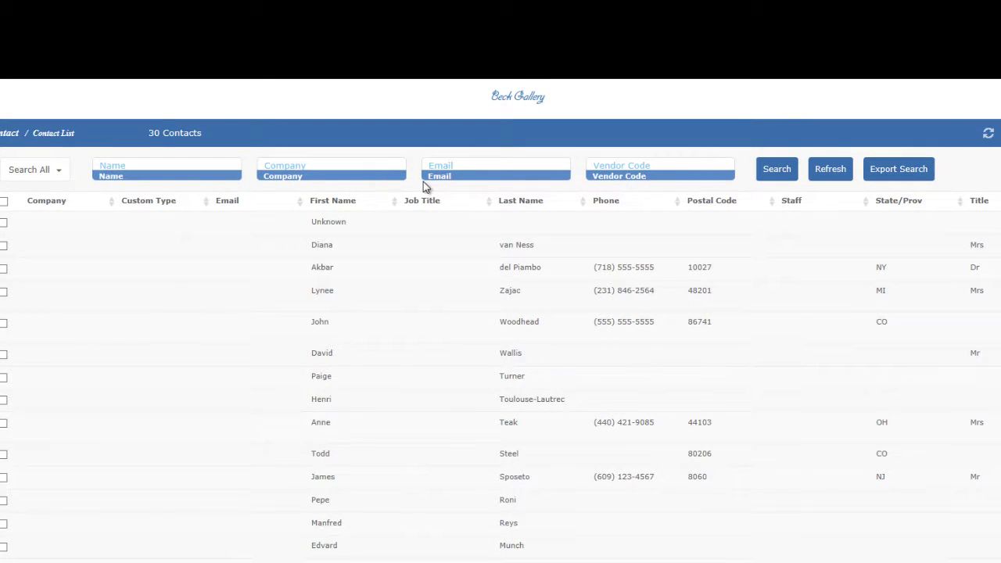
left_click(200, 165)
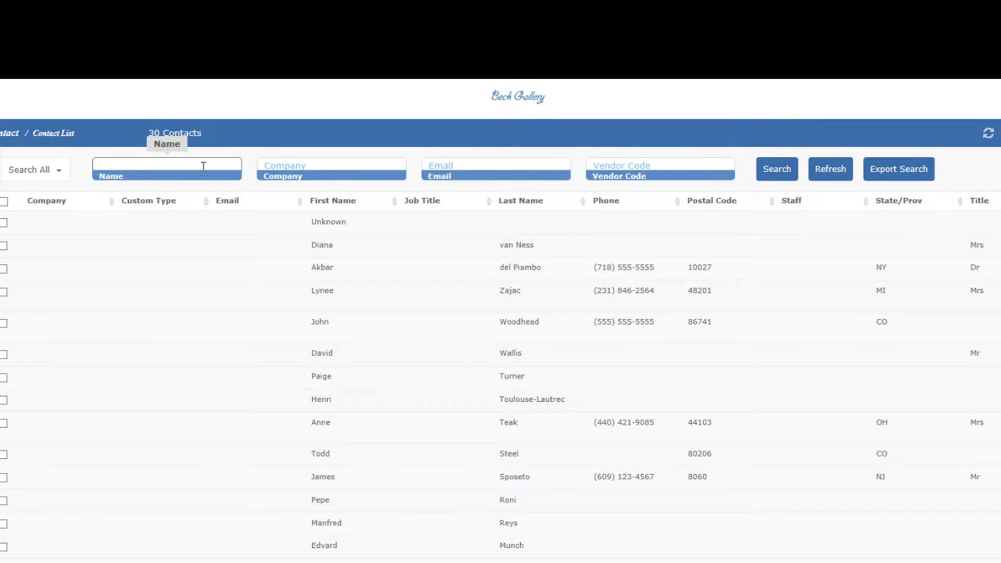
type("tony")
key("Return")
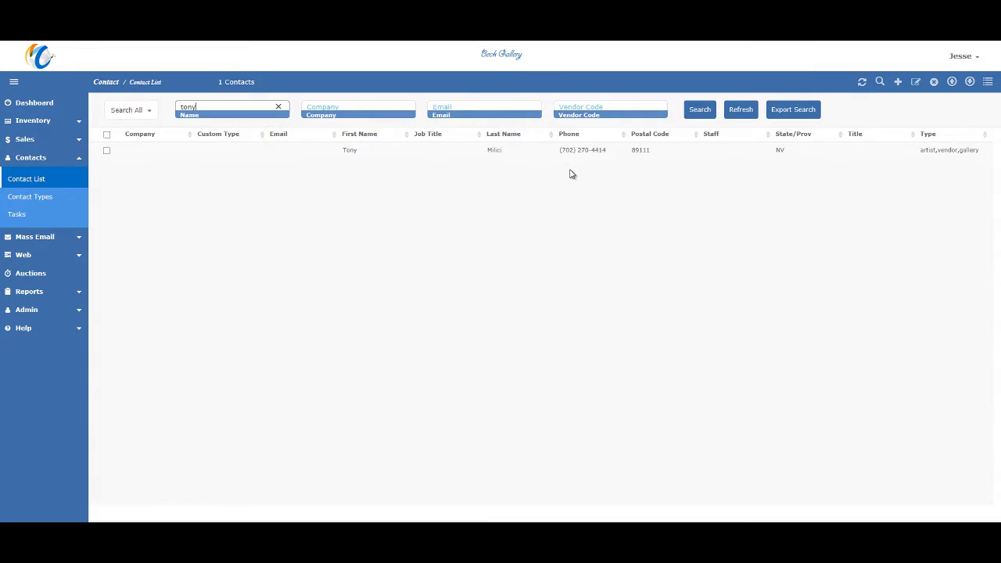
left_click(808, 116)
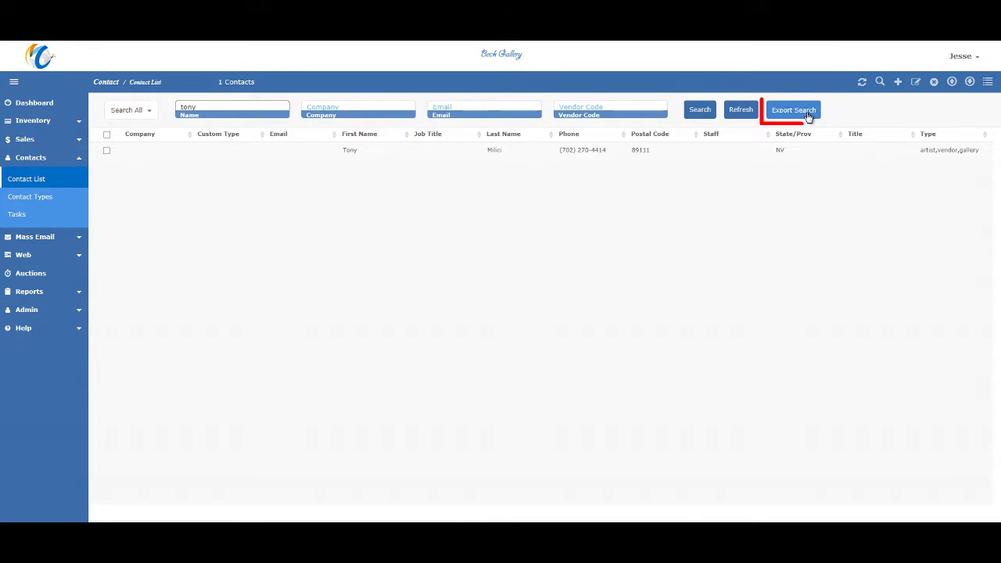
- Save the exported Contacts.csv and open it in Excel, showing the header and one contact row
left_click(629, 511)
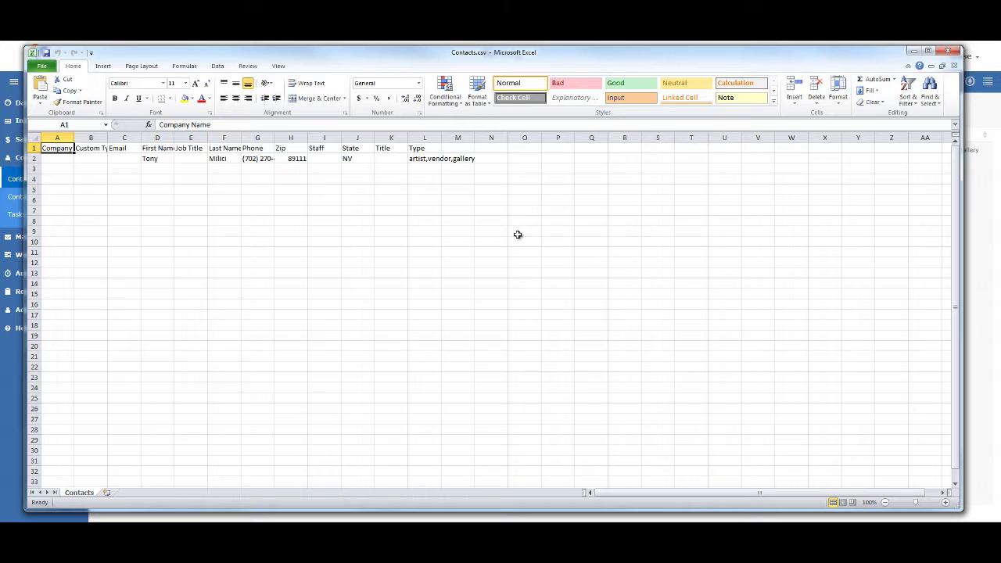
- Close Excel and expand the Inventory section in Masterpiece Manager's sidebar
left_click(948, 53)
left_click(49, 123)
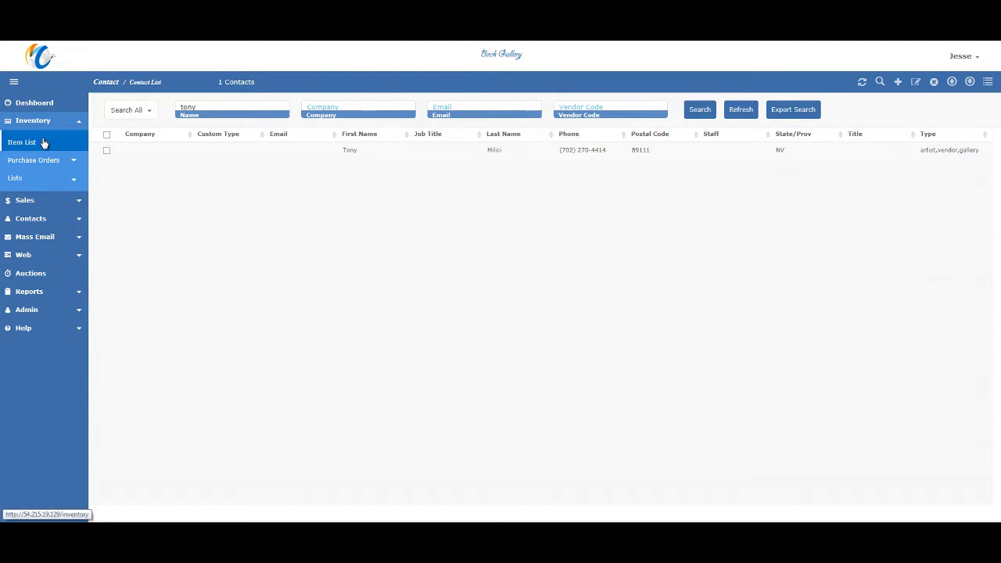